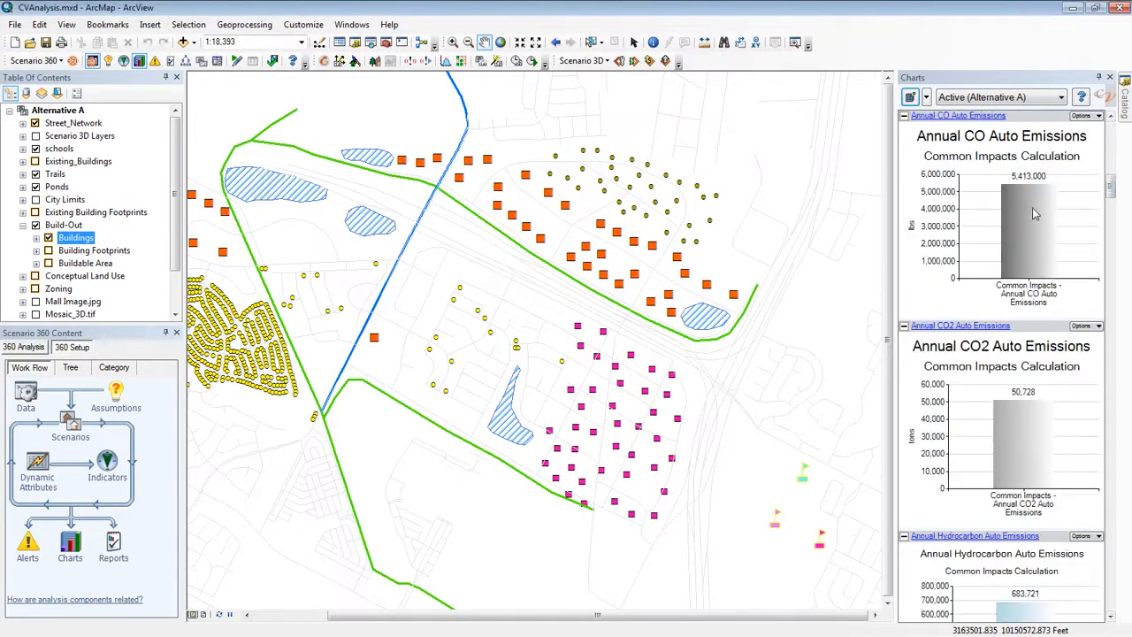
Display the table of indicator values for Alternative A and Alternative B
mouse_move(1033, 202)
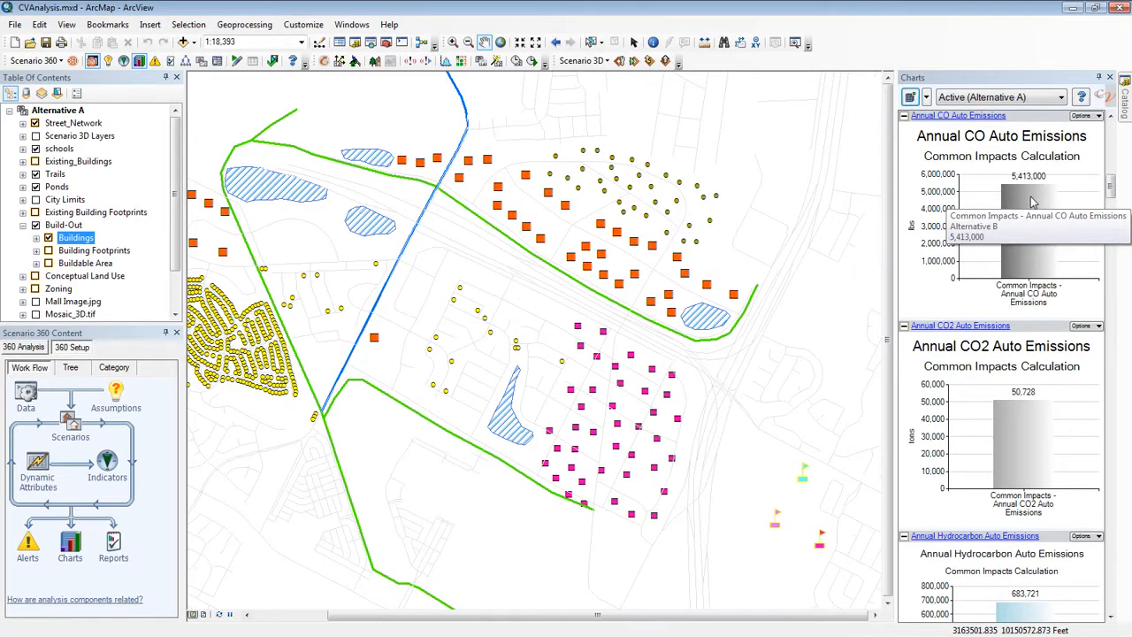
click(124, 62)
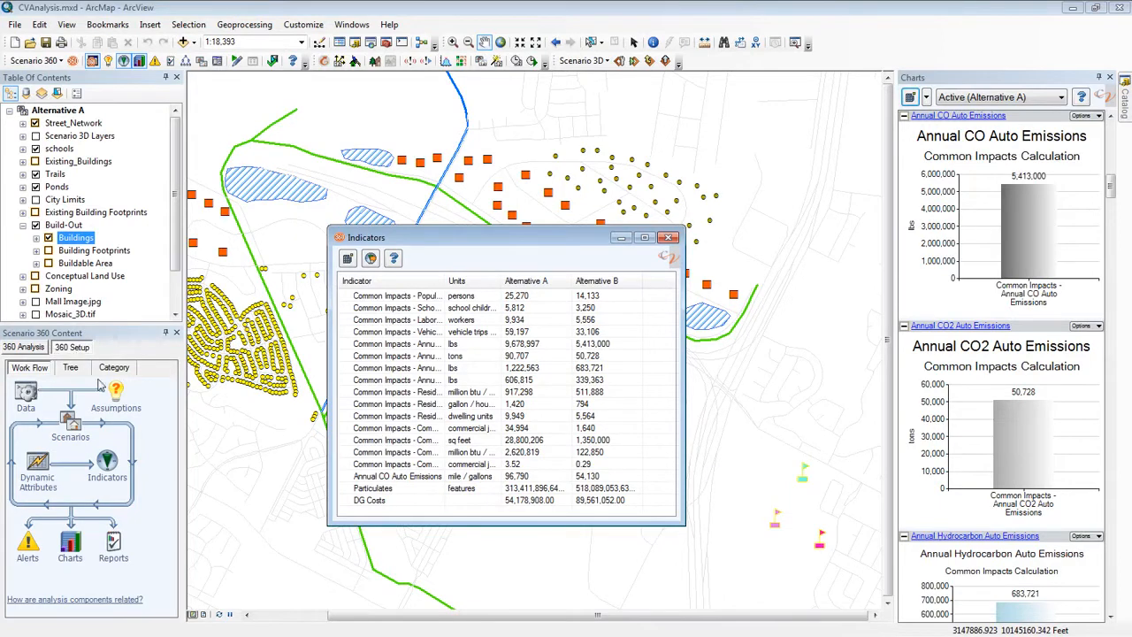
Start a new indicator named Example in the General category, displayed in a new chart
click(107, 462)
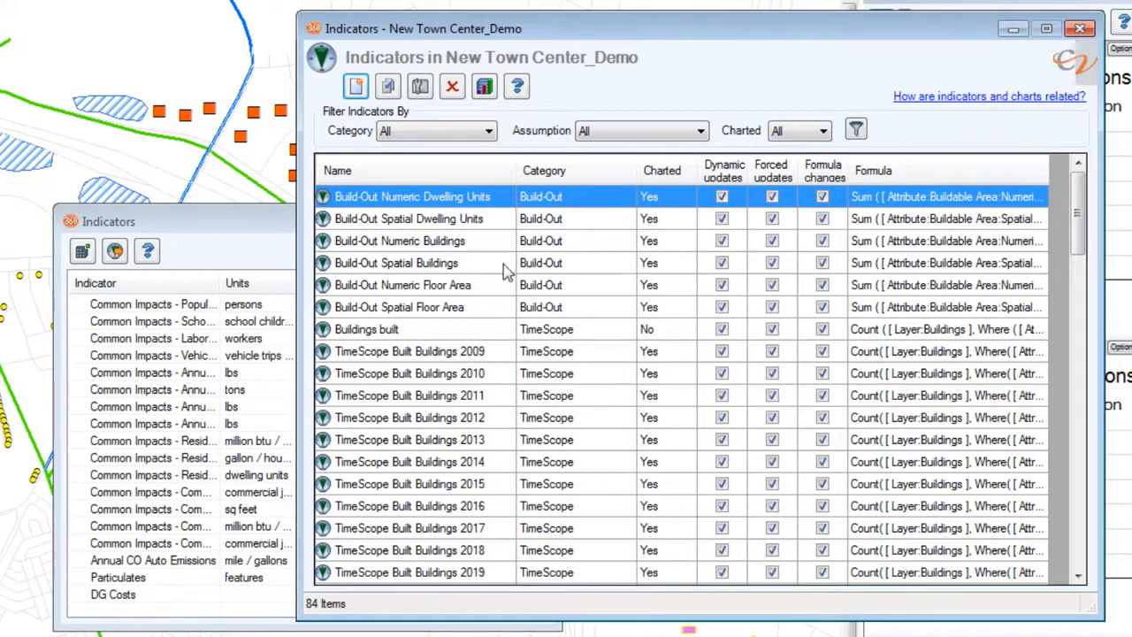
click(354, 88)
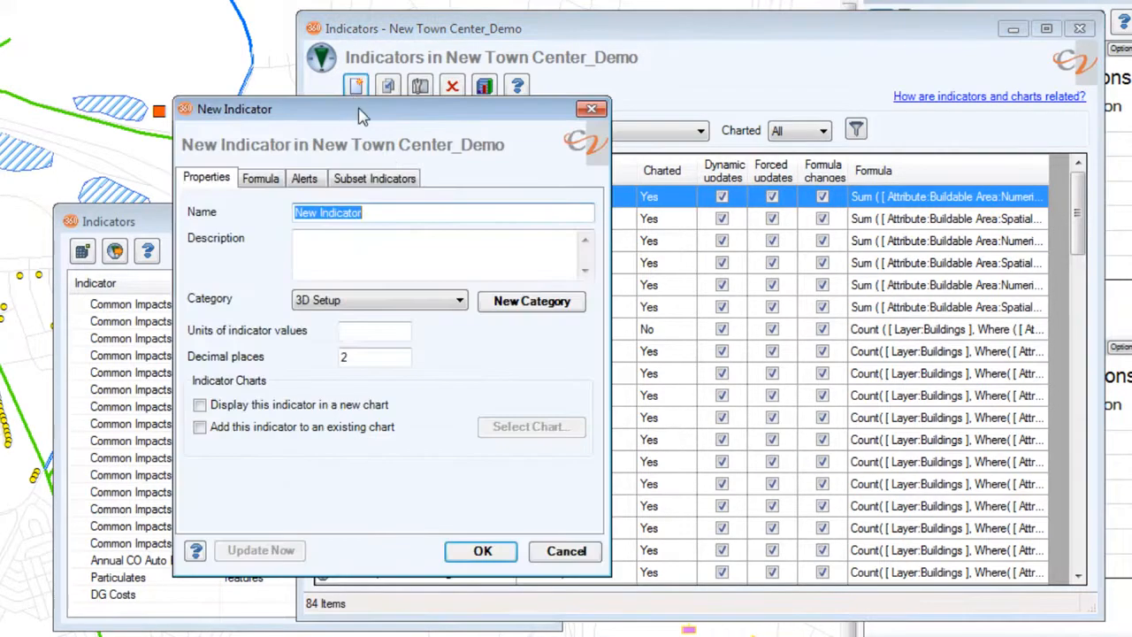
text(Example)
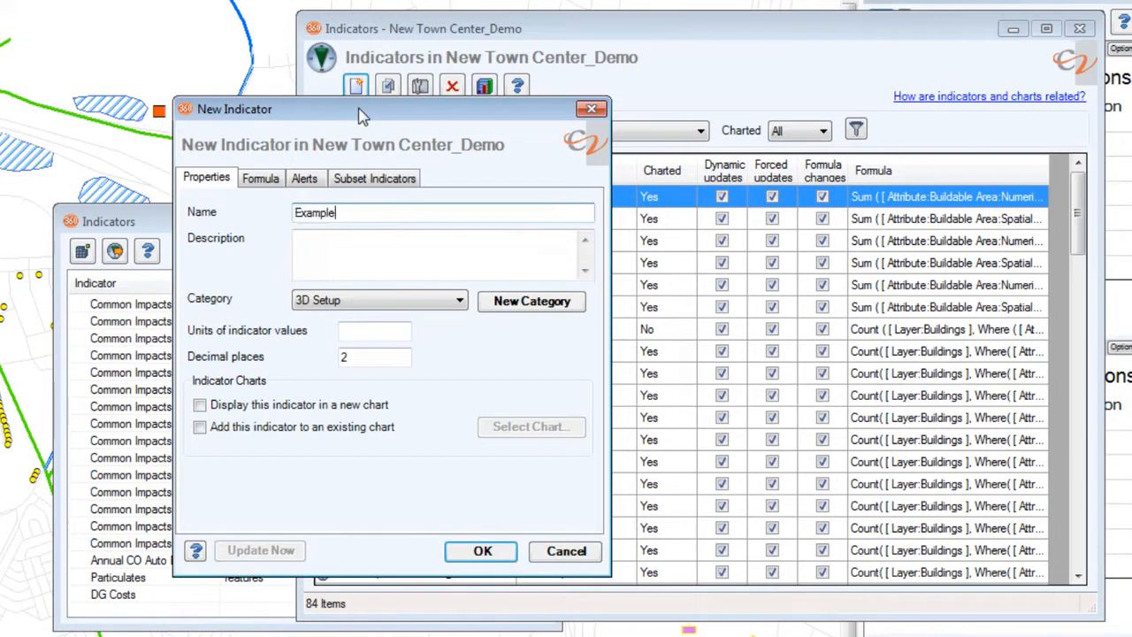
click(459, 300)
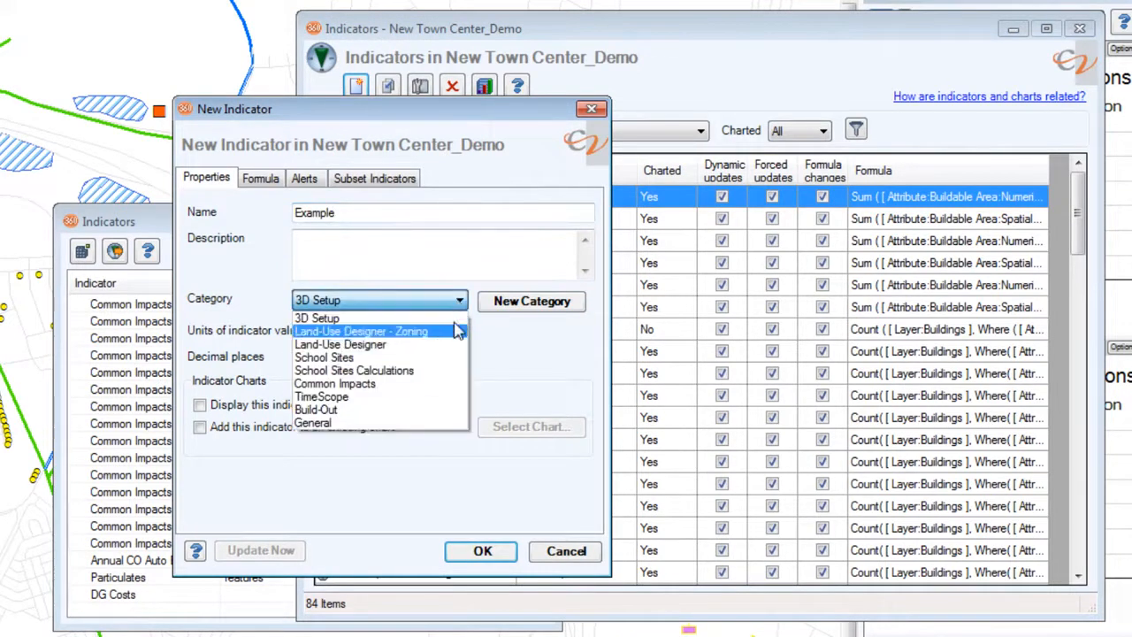
click(449, 423)
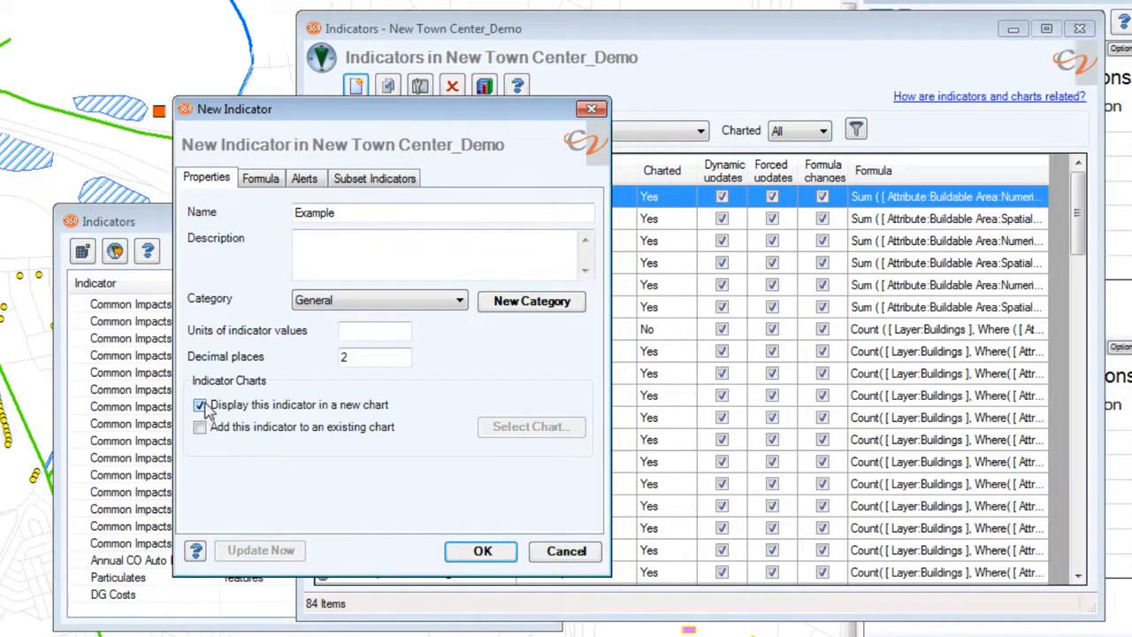
Enter the formula 2+2 for the Example indicator and check it for errors
click(263, 179)
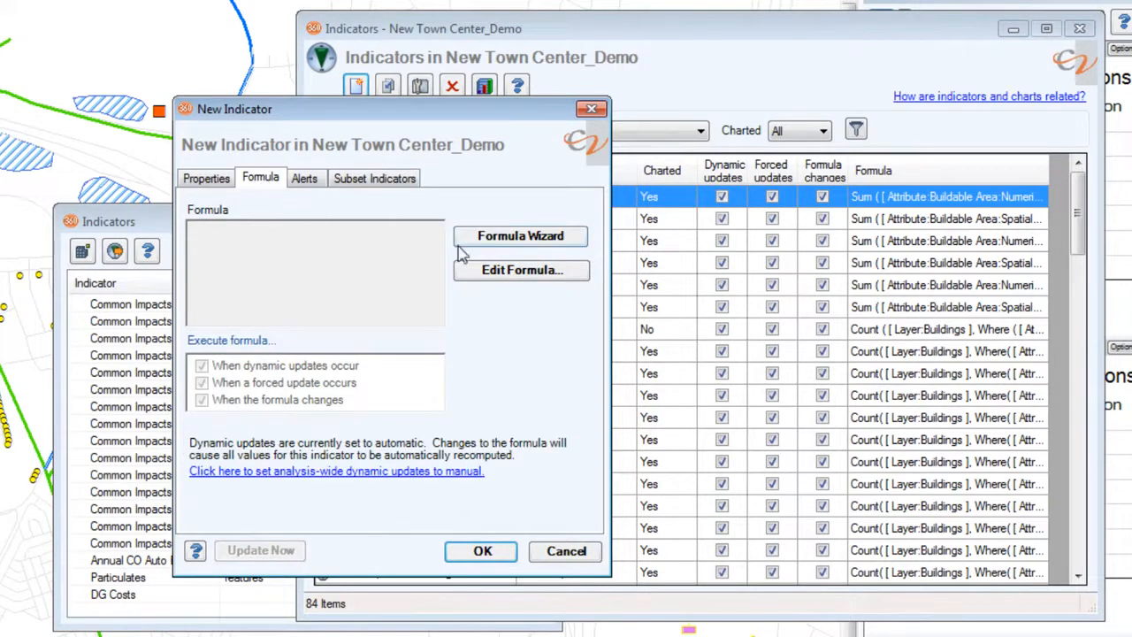
click(518, 271)
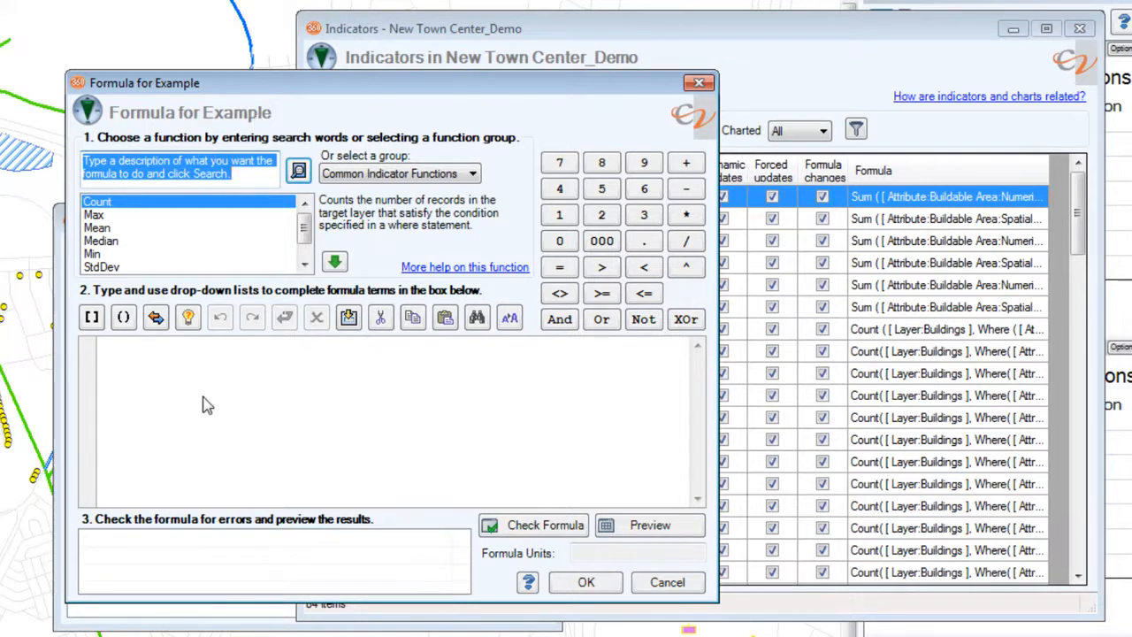
click(144, 365)
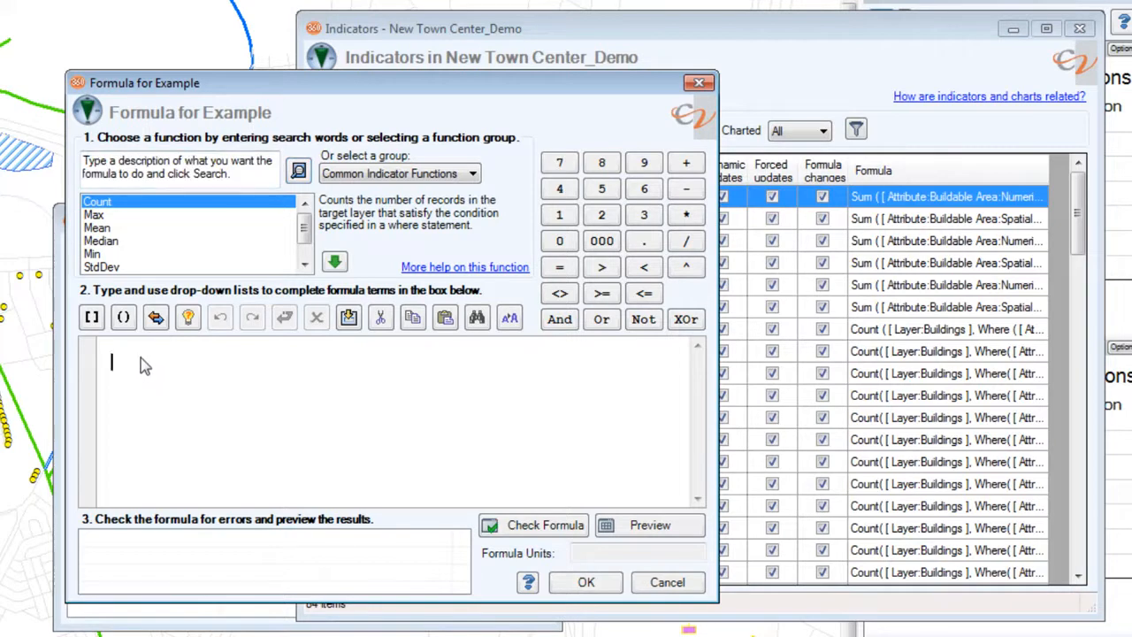
text(2+2)
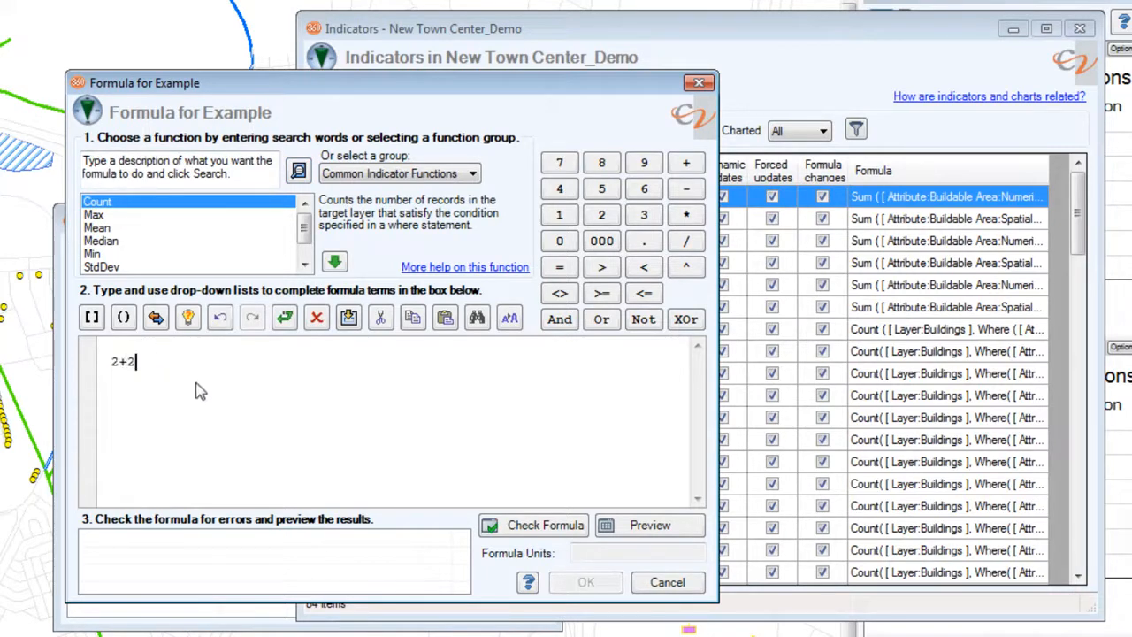
click(524, 528)
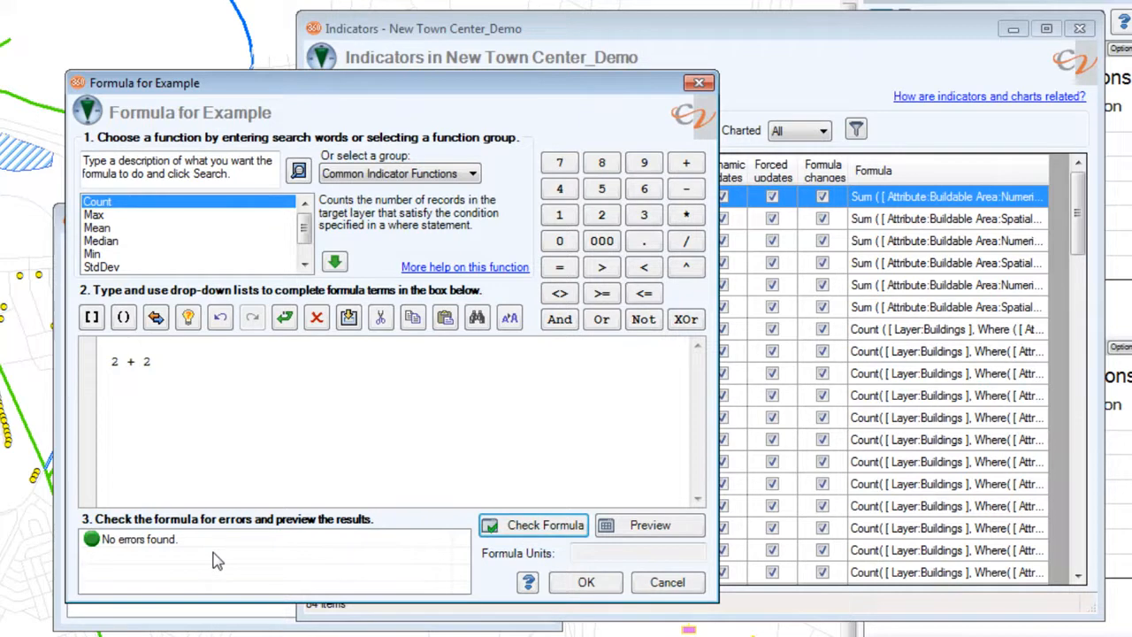
Preview the formula's results for both scenarios, accept the formula and save the new Example indicator
click(650, 525)
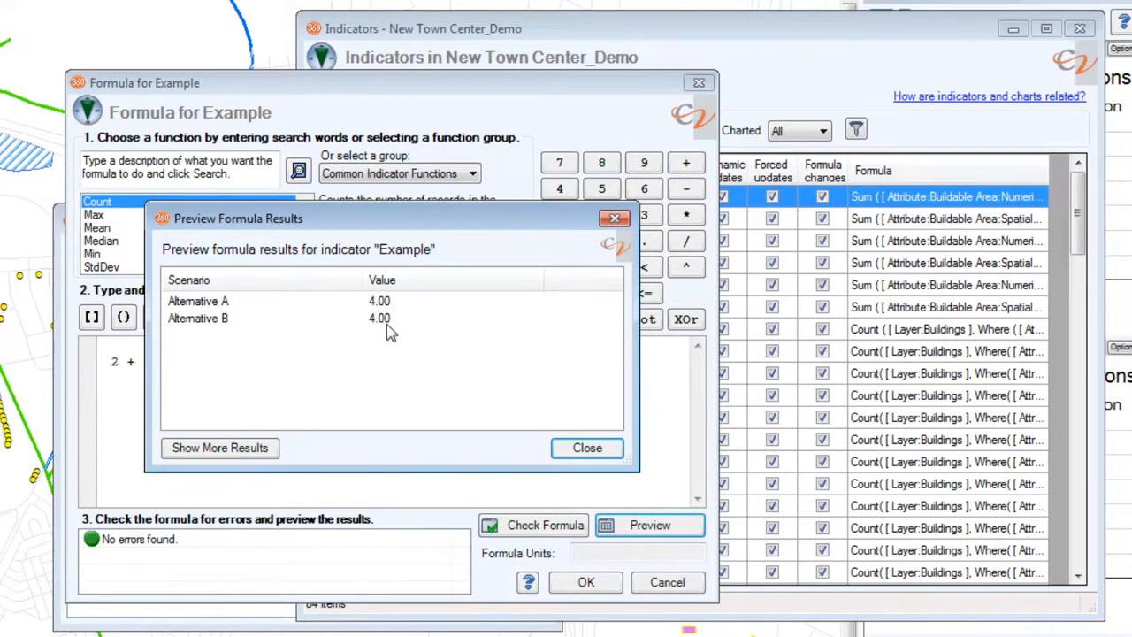
click(585, 448)
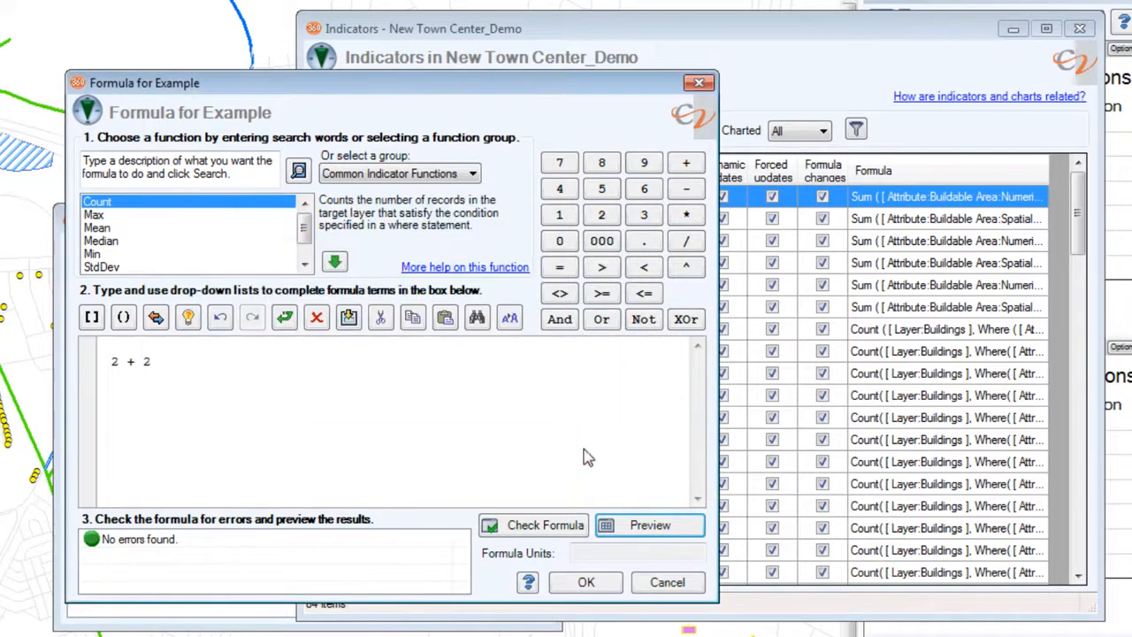
click(588, 583)
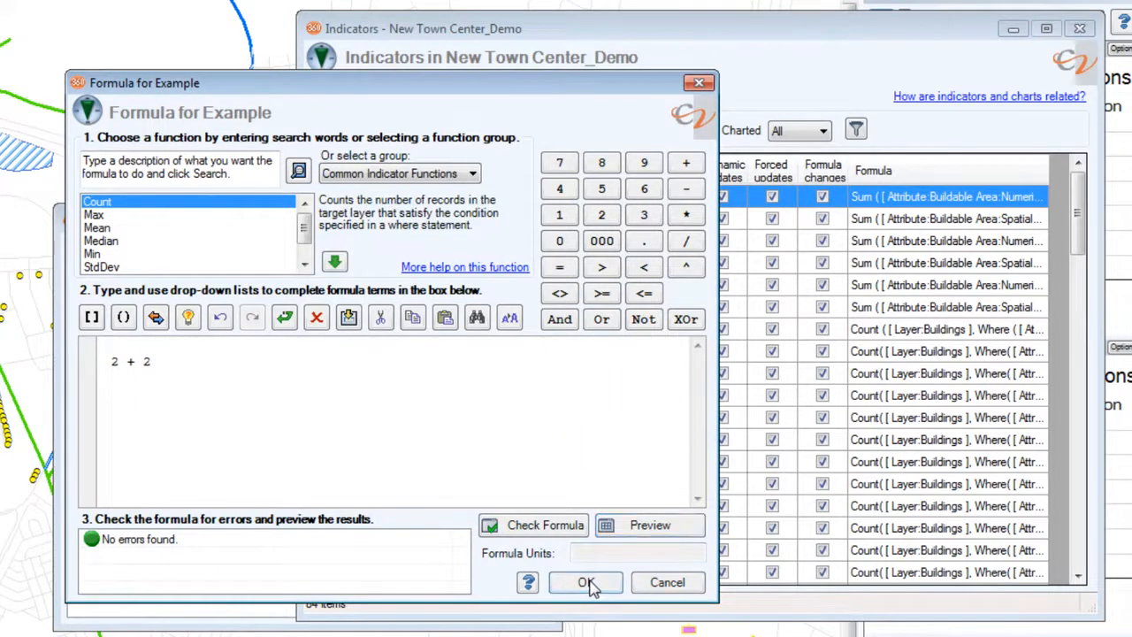
click(213, 178)
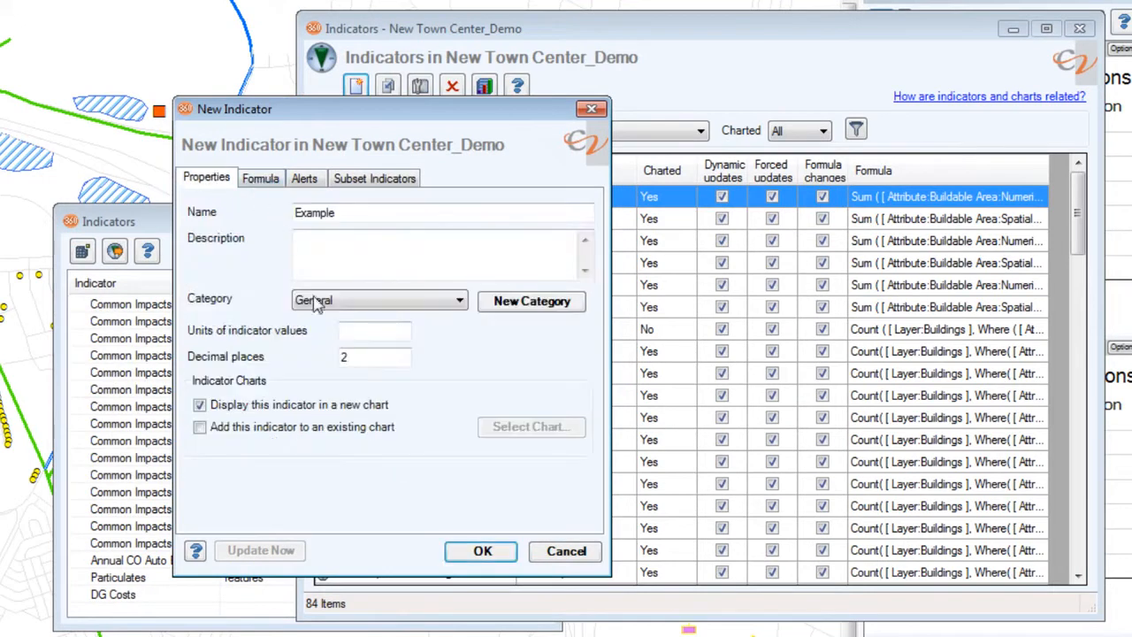
click(482, 551)
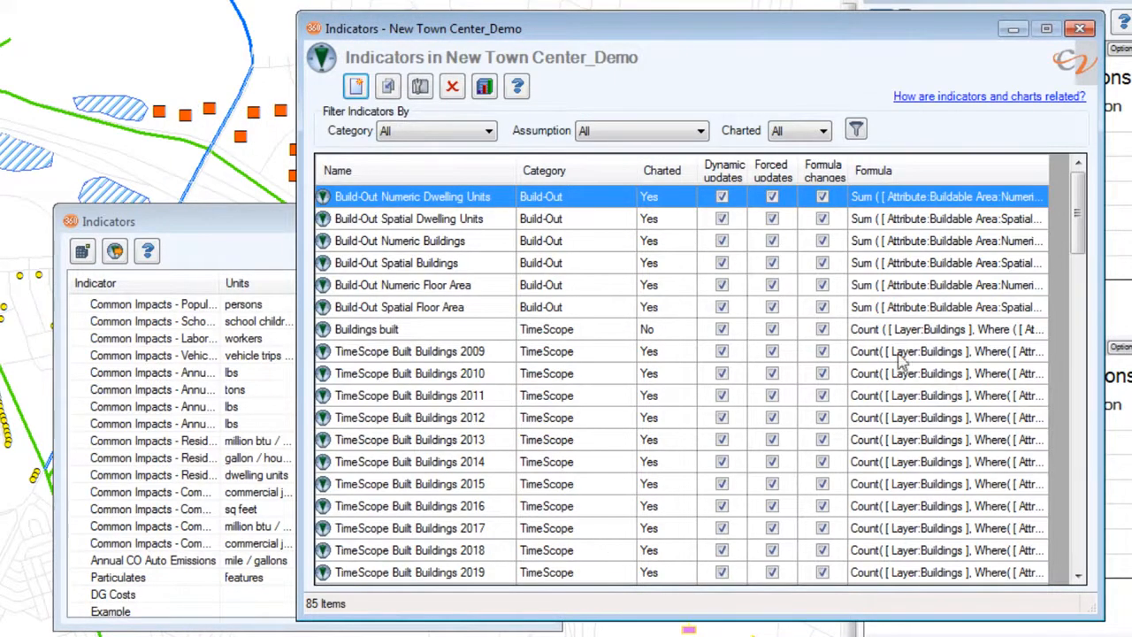
Find the Example indicator at the end of the indicator list, close the list, and display the Example chart in its own window
drag(1076, 241, 1061, 553)
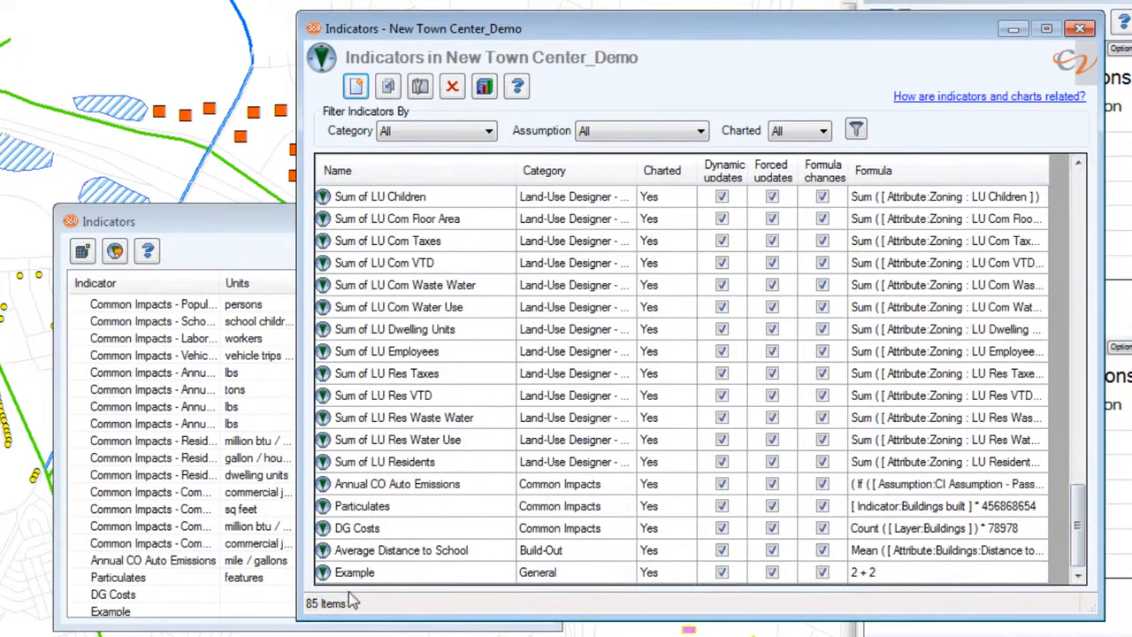
double_click(856, 573)
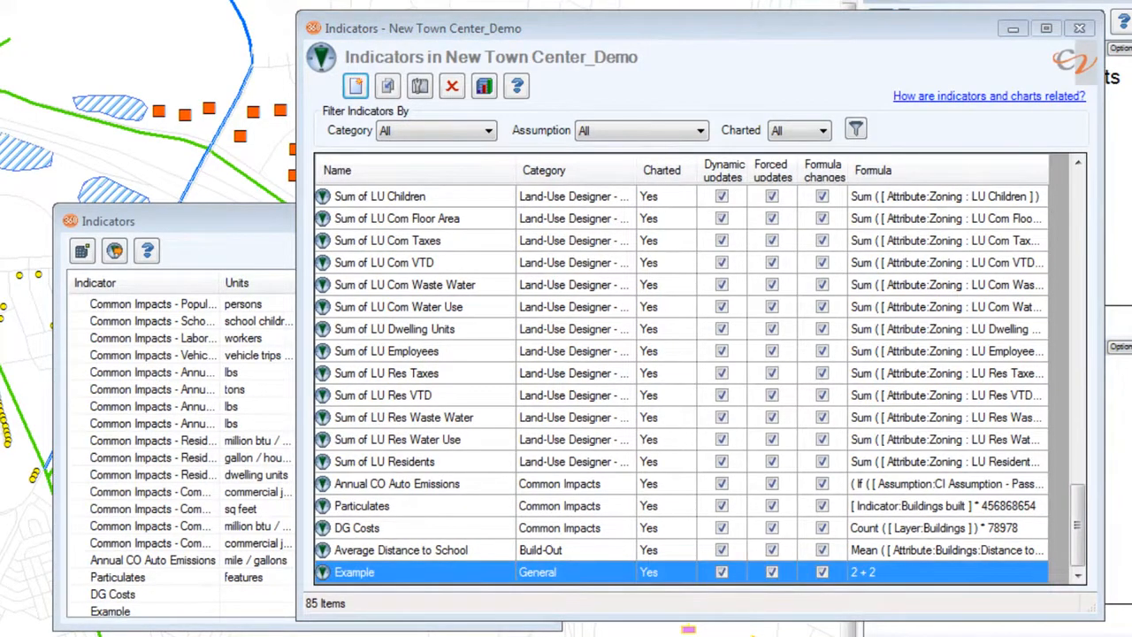
click(1079, 28)
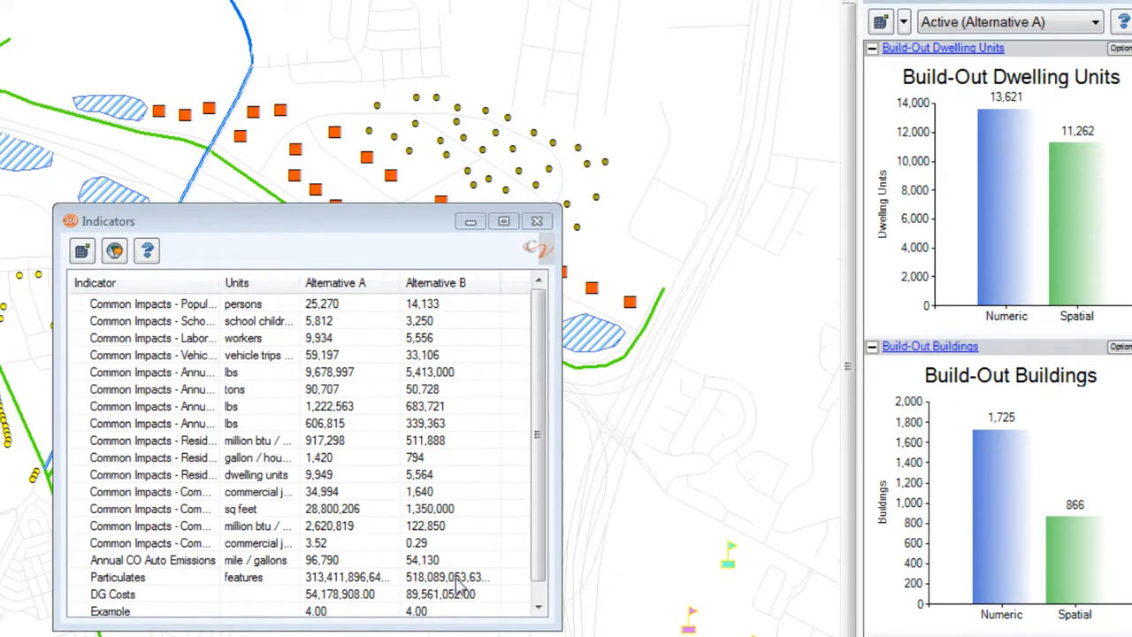
drag(1130, 70, 1112, 636)
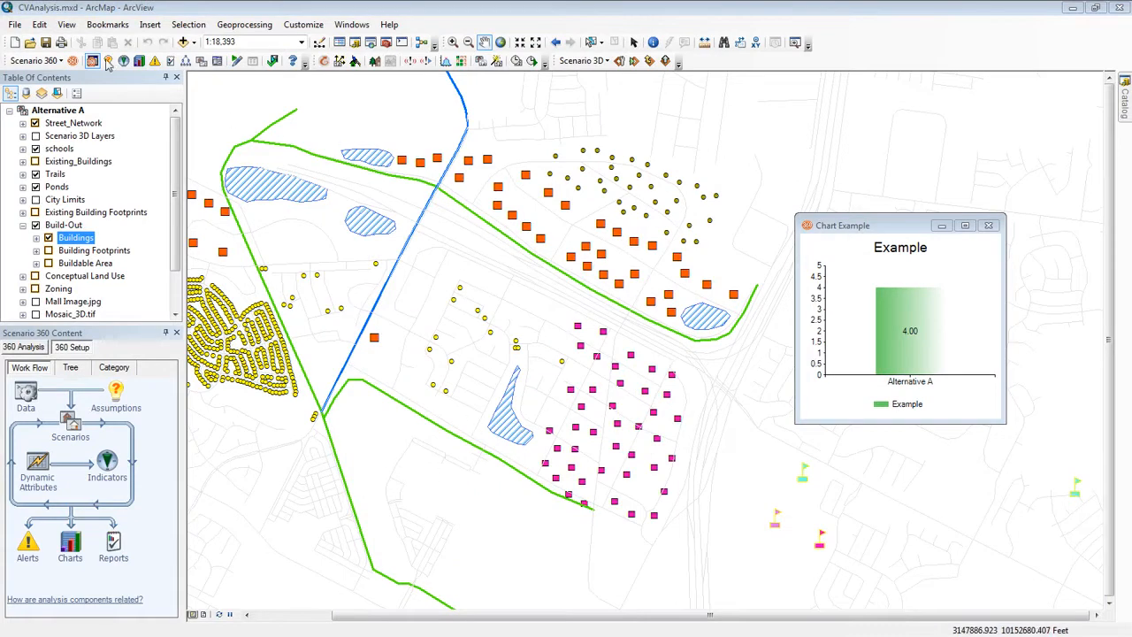
Set assumption A to 33 for the active Alternative A scenario
click(108, 61)
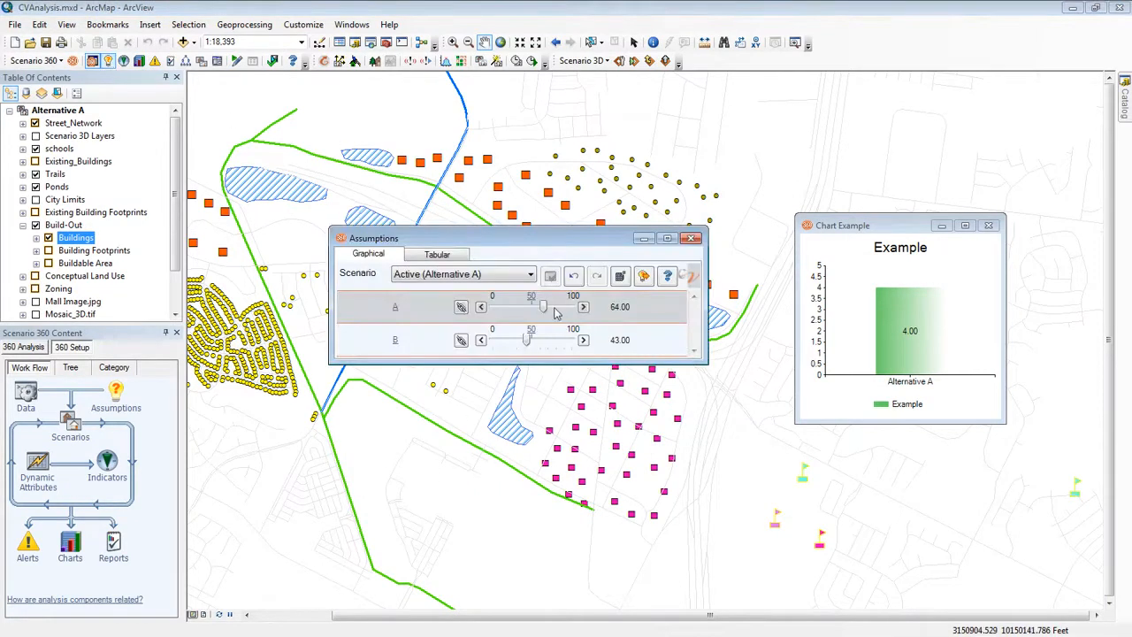
drag(543, 307, 521, 307)
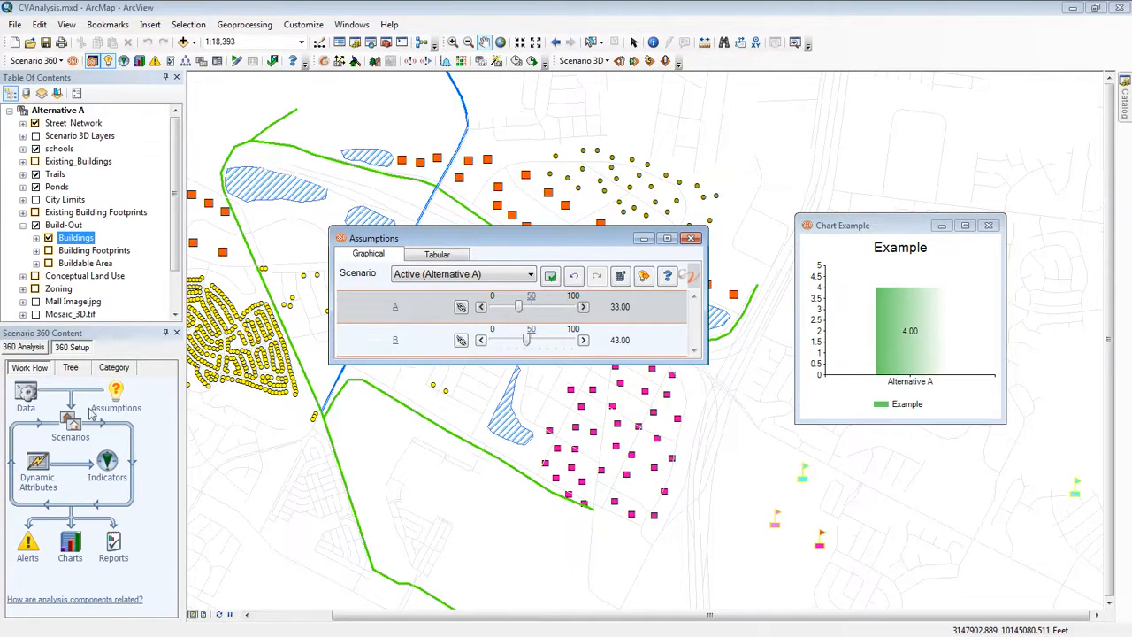
Reopen the Example indicator's formula from the indicator list and clear its existing expression
click(107, 477)
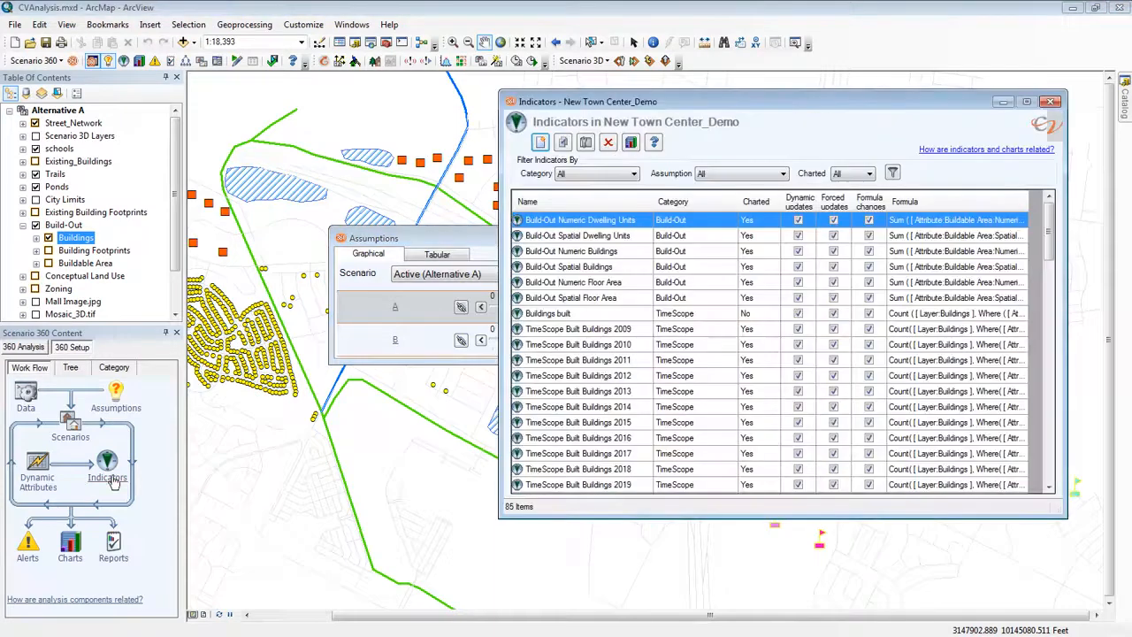
drag(1058, 237, 1061, 477)
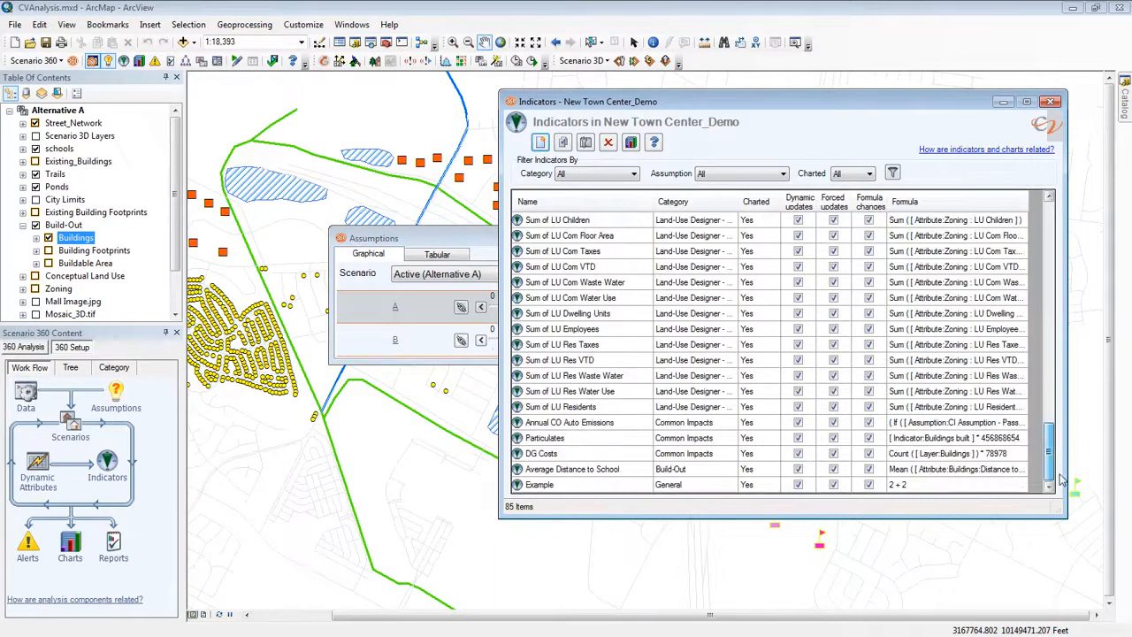
click(567, 488)
double_click(567, 488)
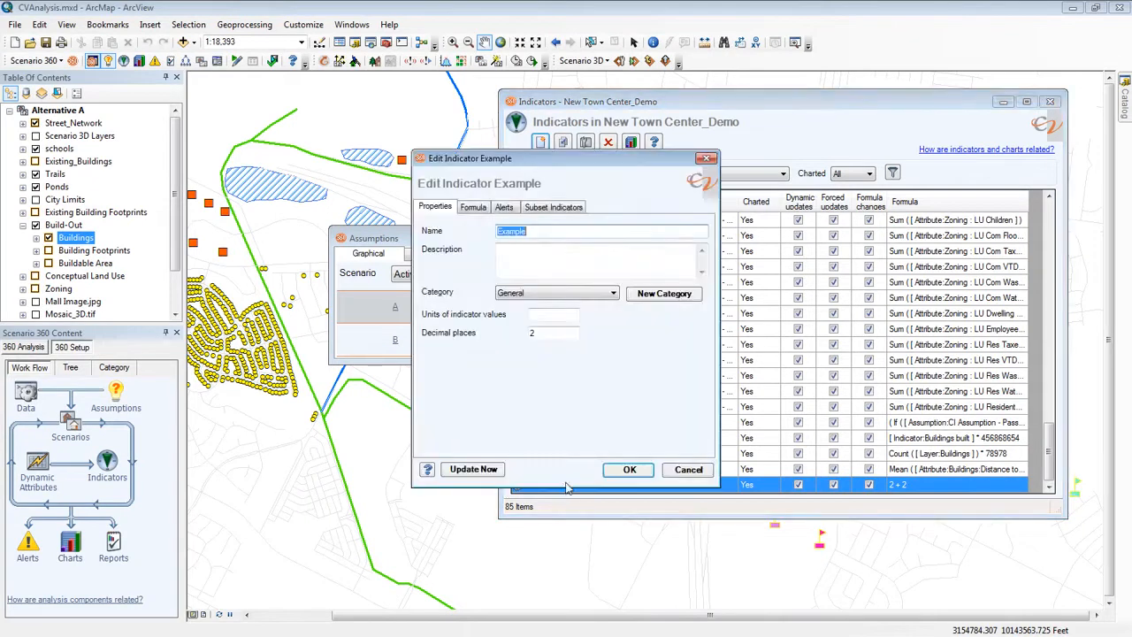
click(475, 208)
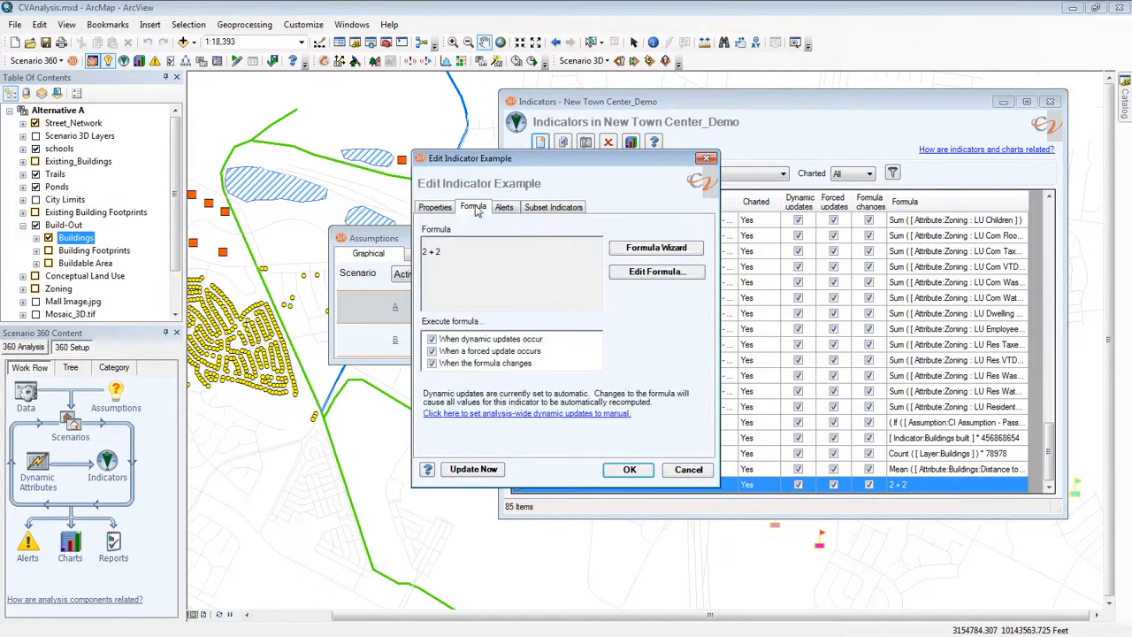
click(656, 271)
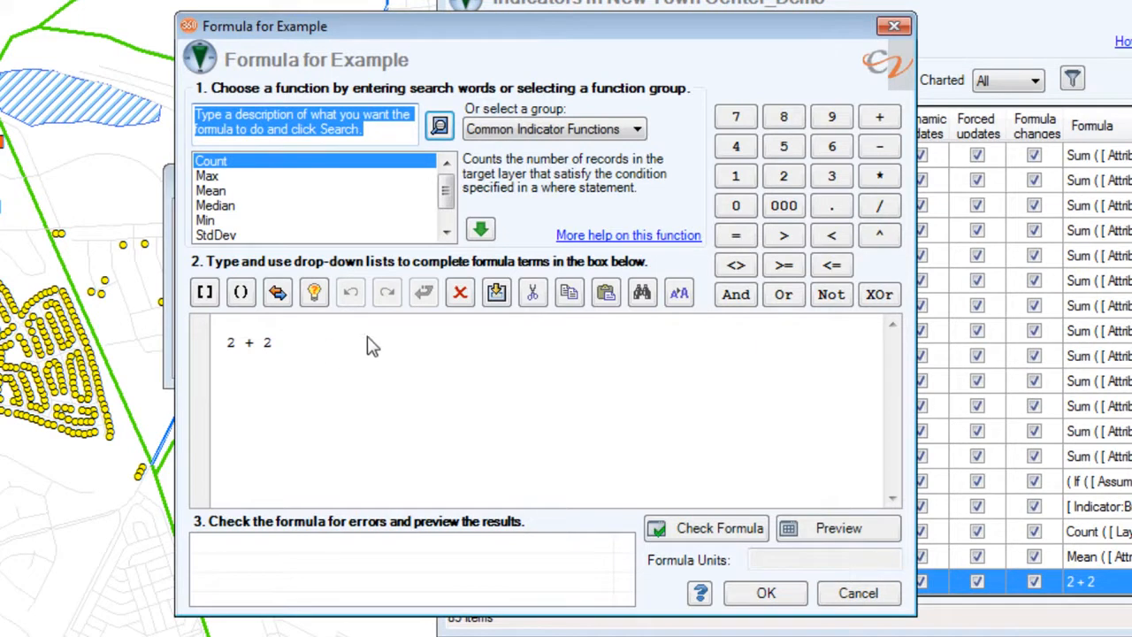
click(460, 295)
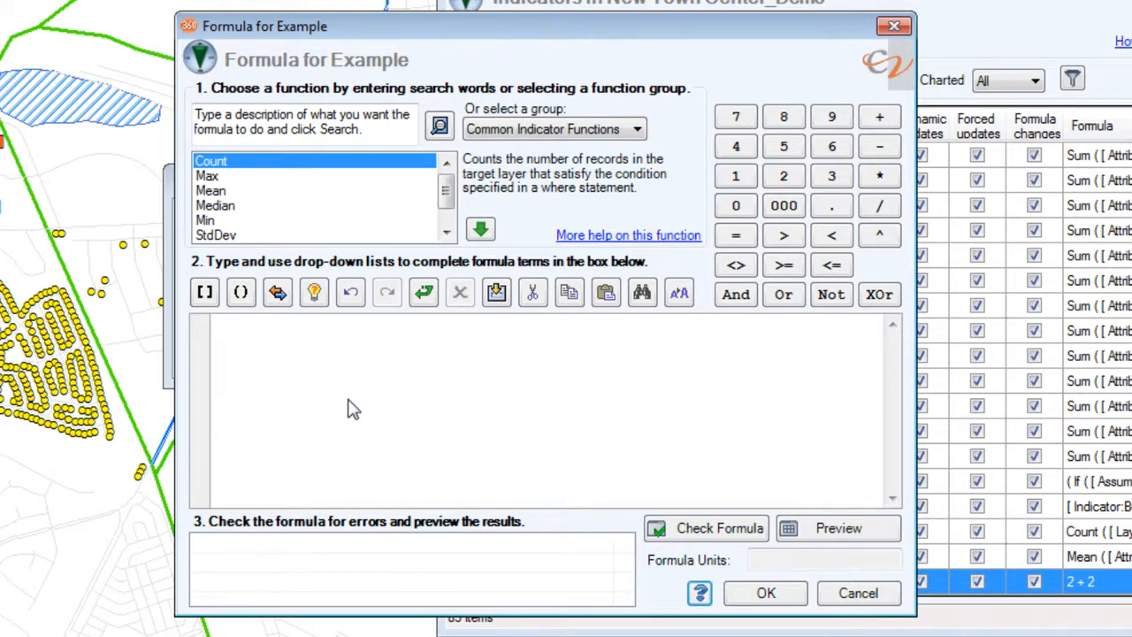
Build the formula [Assumption:A] + [Assumption:B] for the Example indicator and check it for errors
click(210, 300)
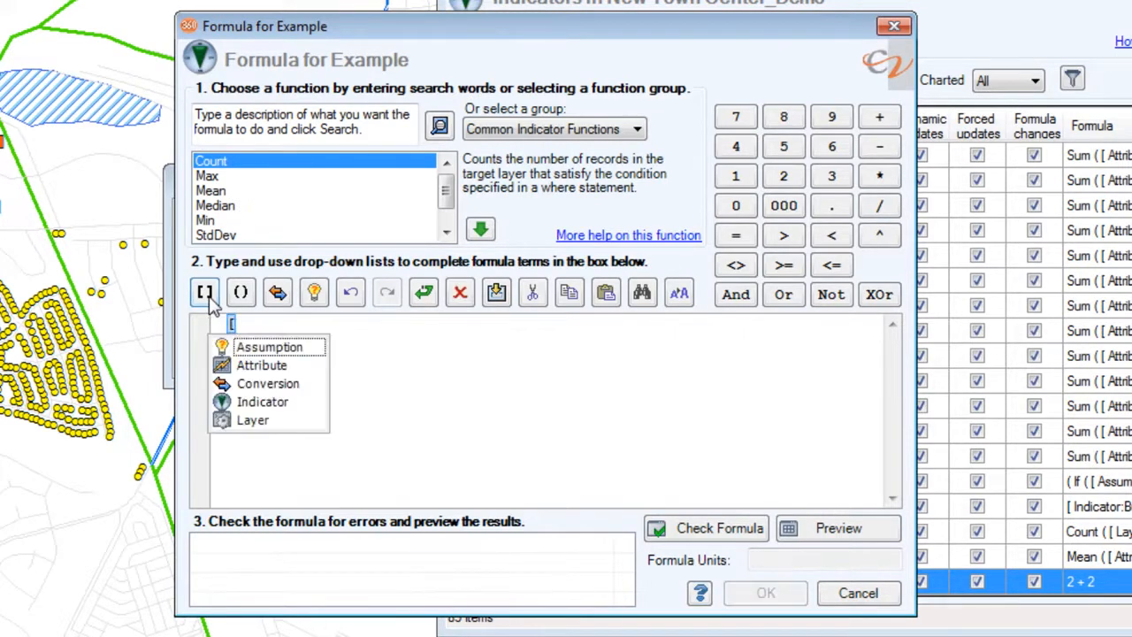
click(270, 351)
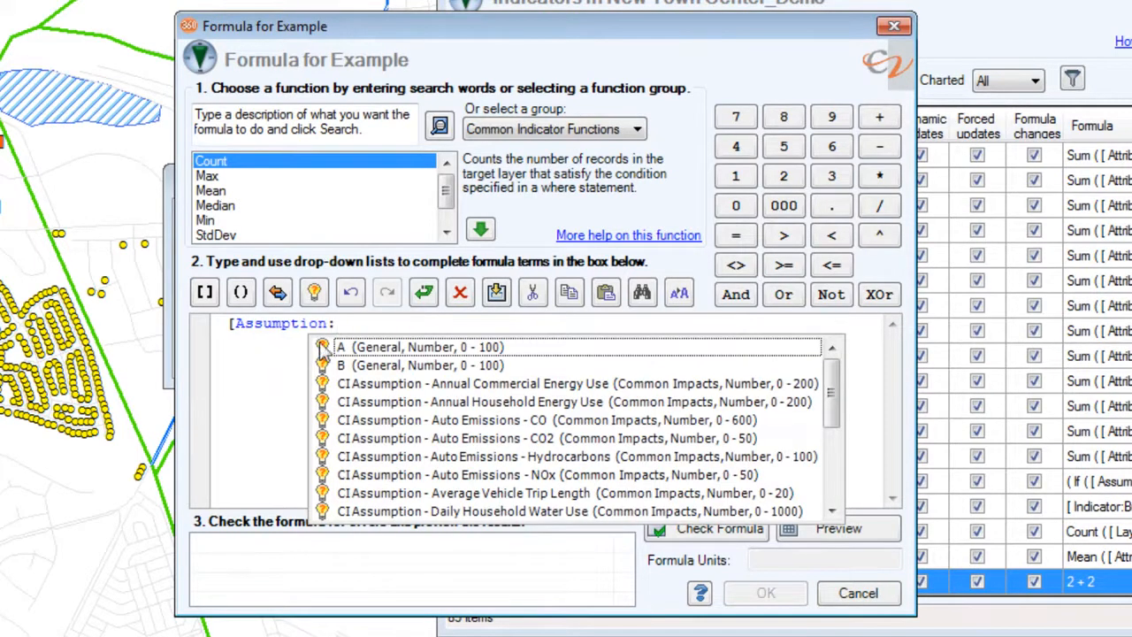
click(373, 350)
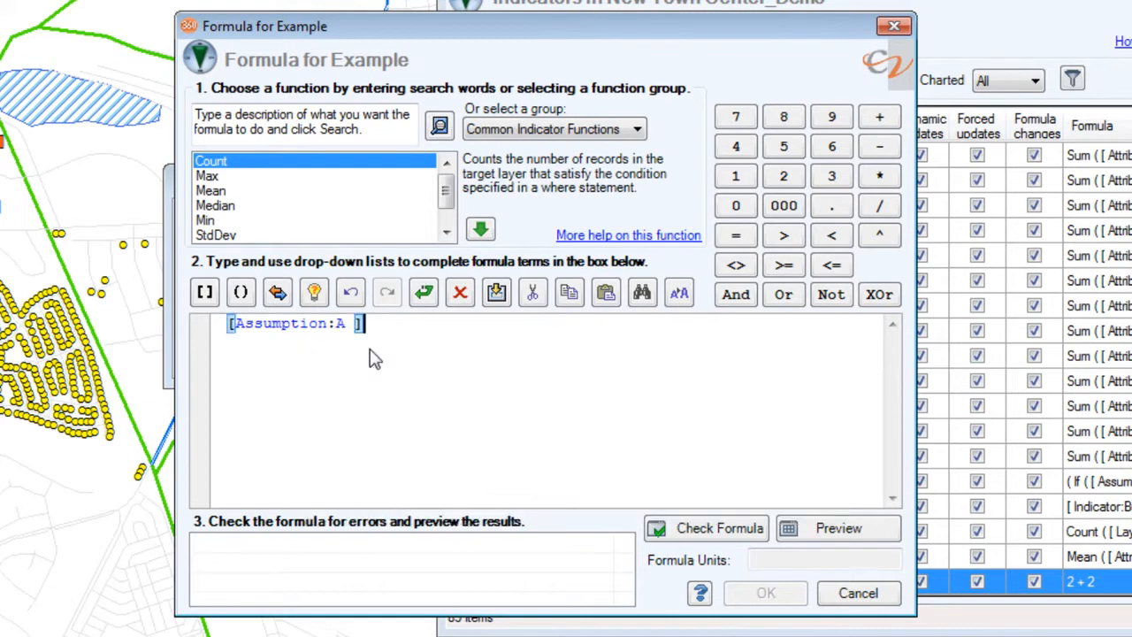
text(+[Assumption:)
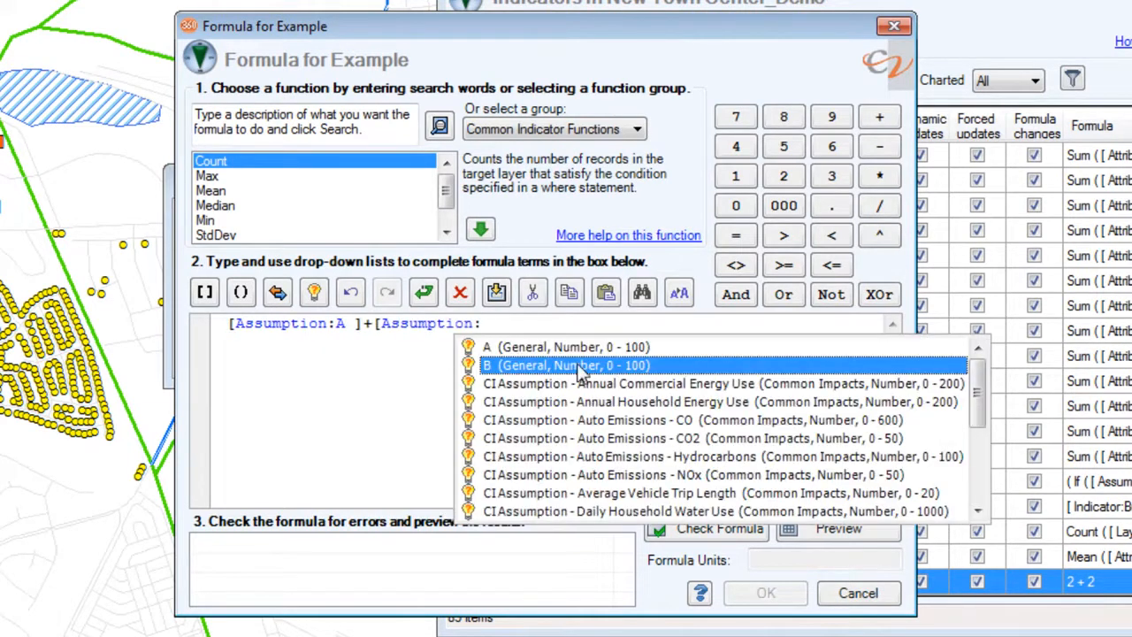
click(573, 366)
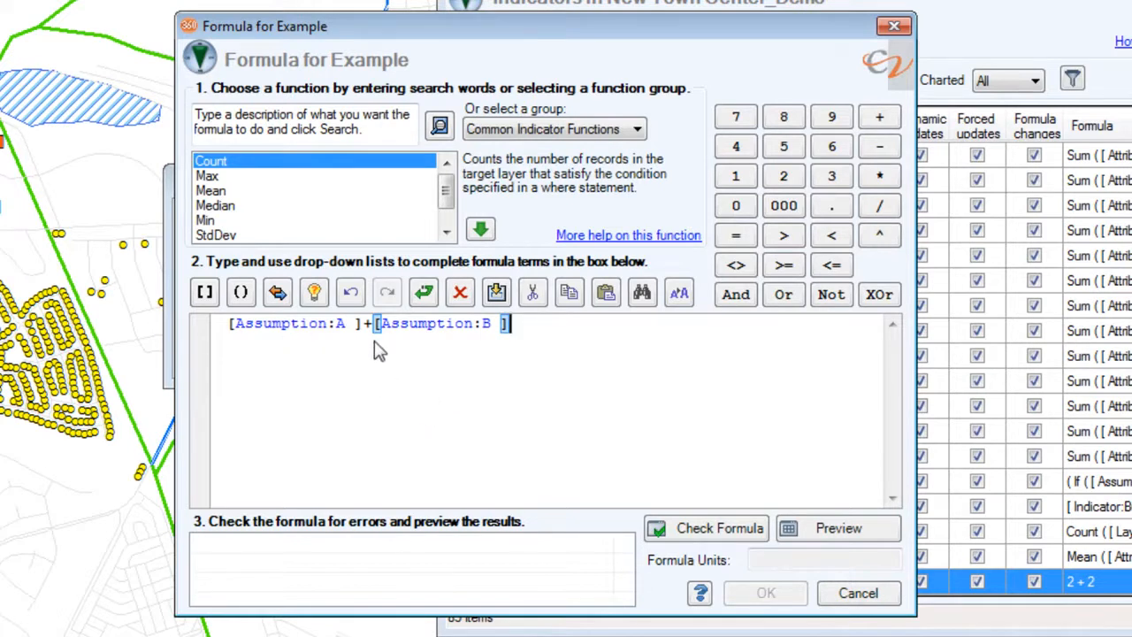
click(701, 531)
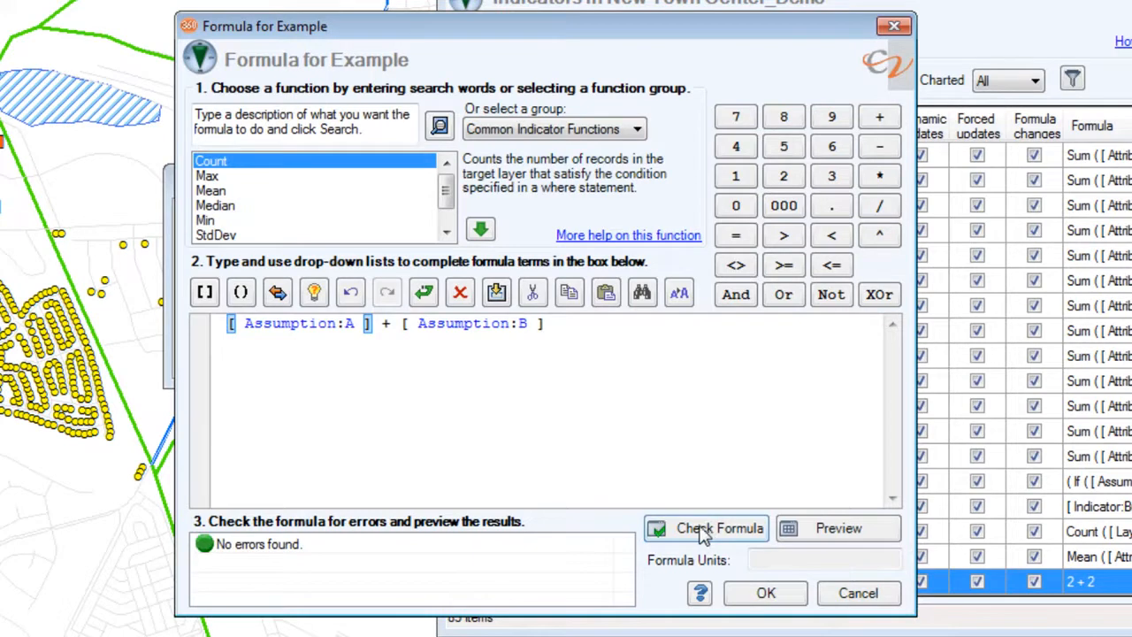
Accept the Example indicator's formula, and apply assumption values of 77 for A and 82 for B in the Alternative B scenario
click(766, 594)
click(647, 557)
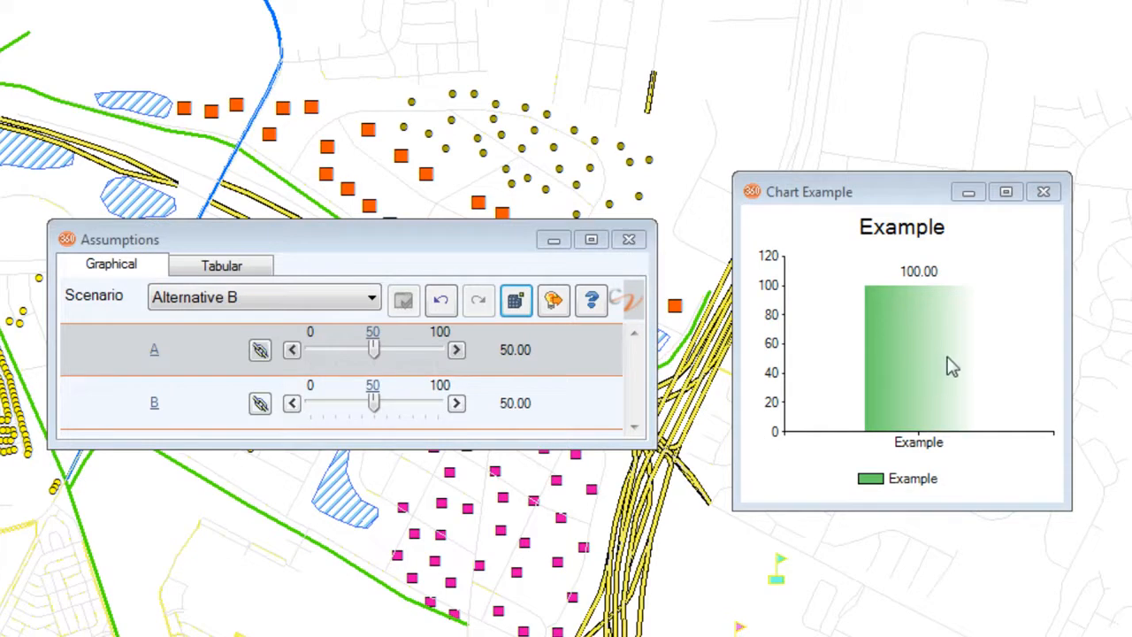
drag(381, 356, 409, 351)
drag(380, 404, 420, 405)
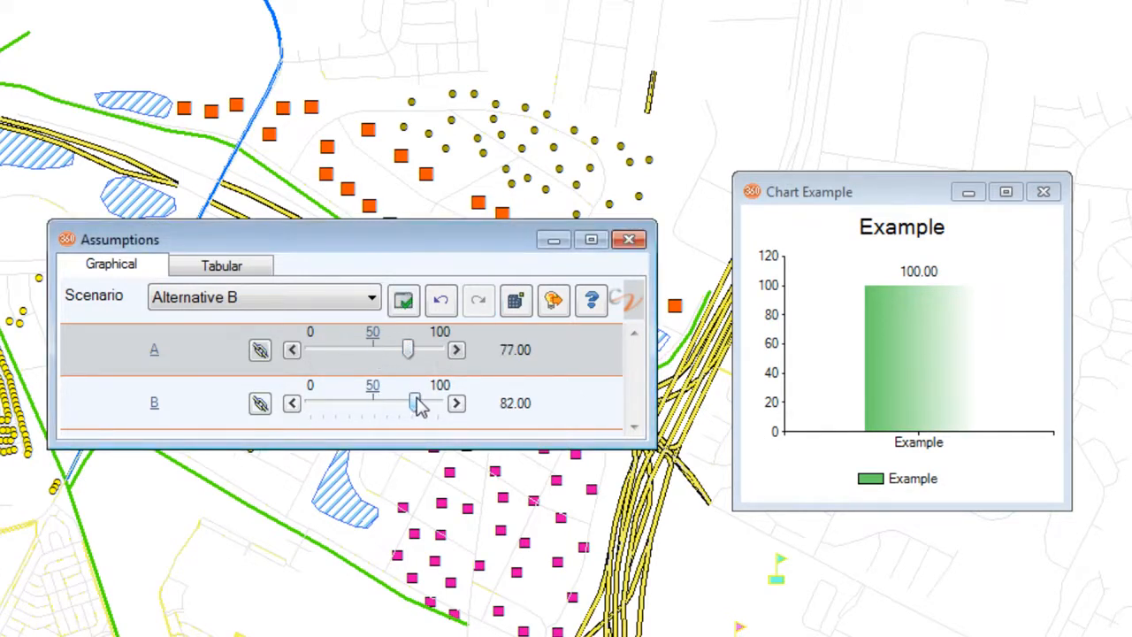
click(403, 301)
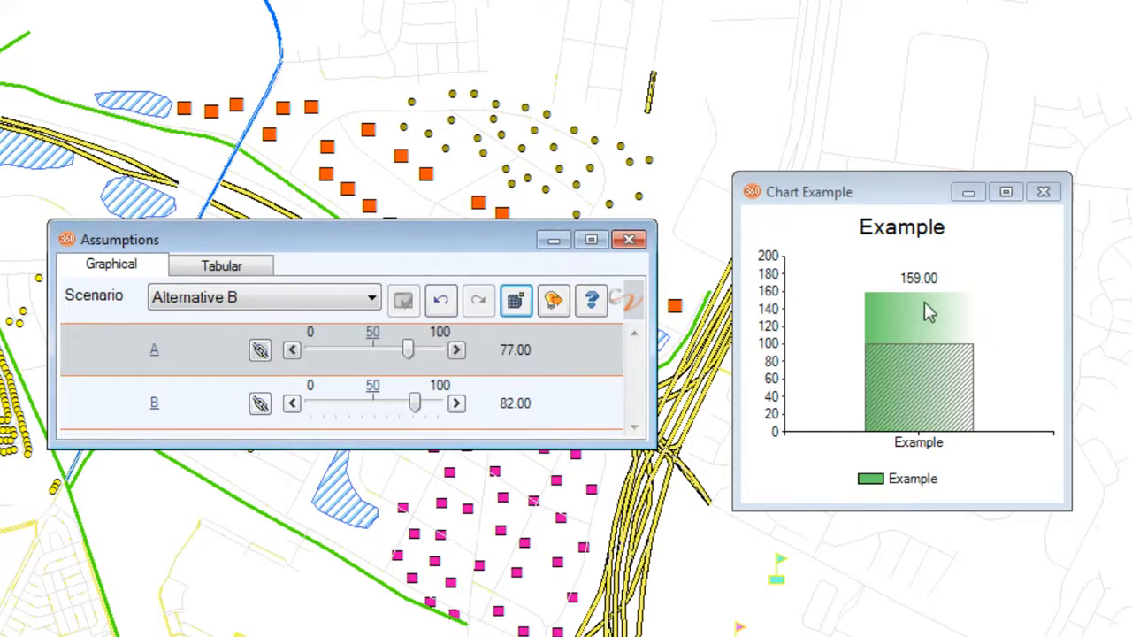
mouse_move(917, 317)
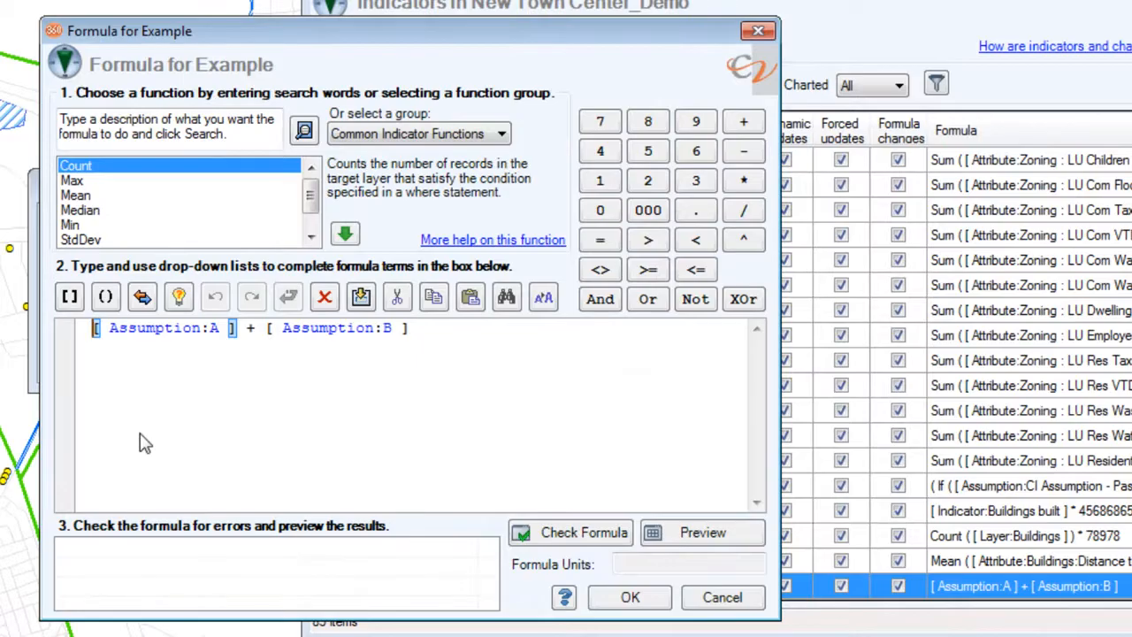
Enclose the sum of assumptions A and B in parentheses and divide it by an indicator in the Example formula
text(()
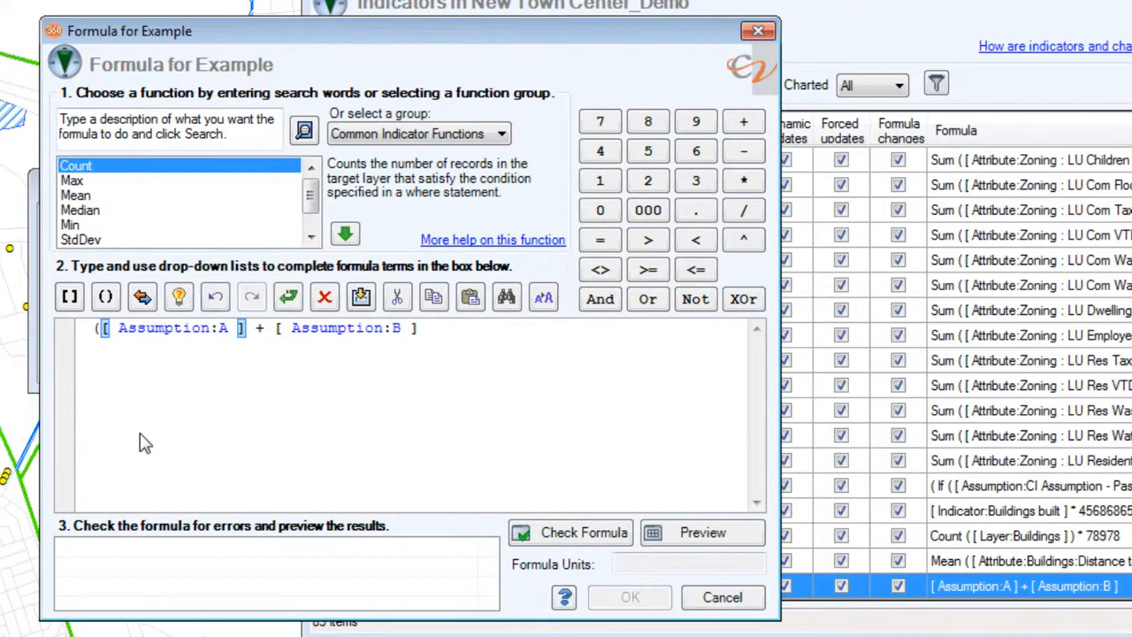
click(433, 328)
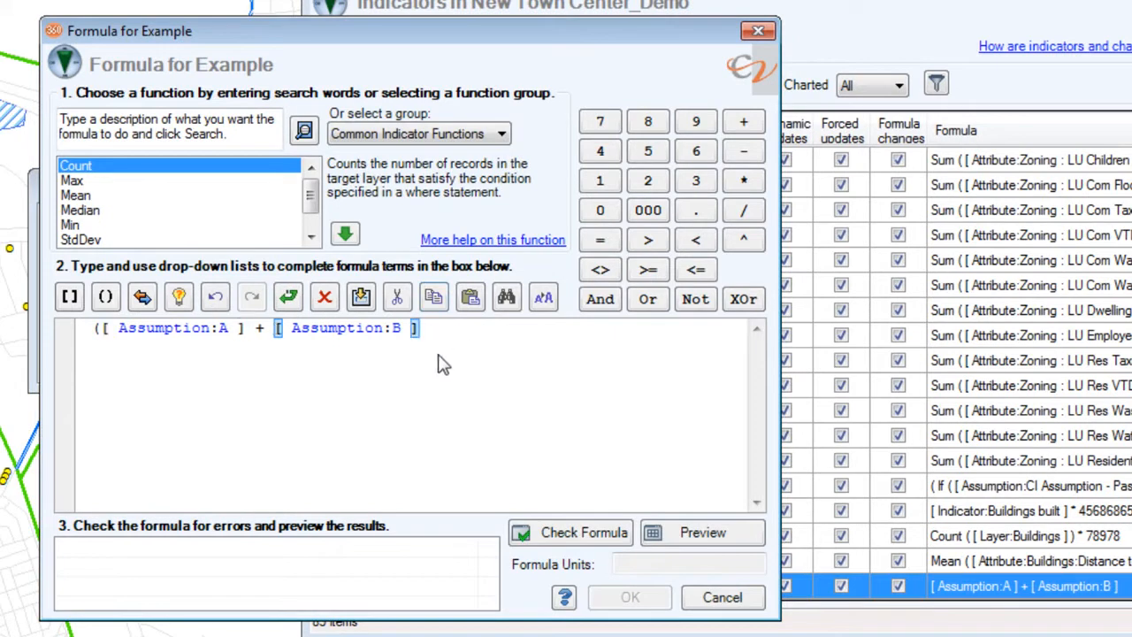
text())
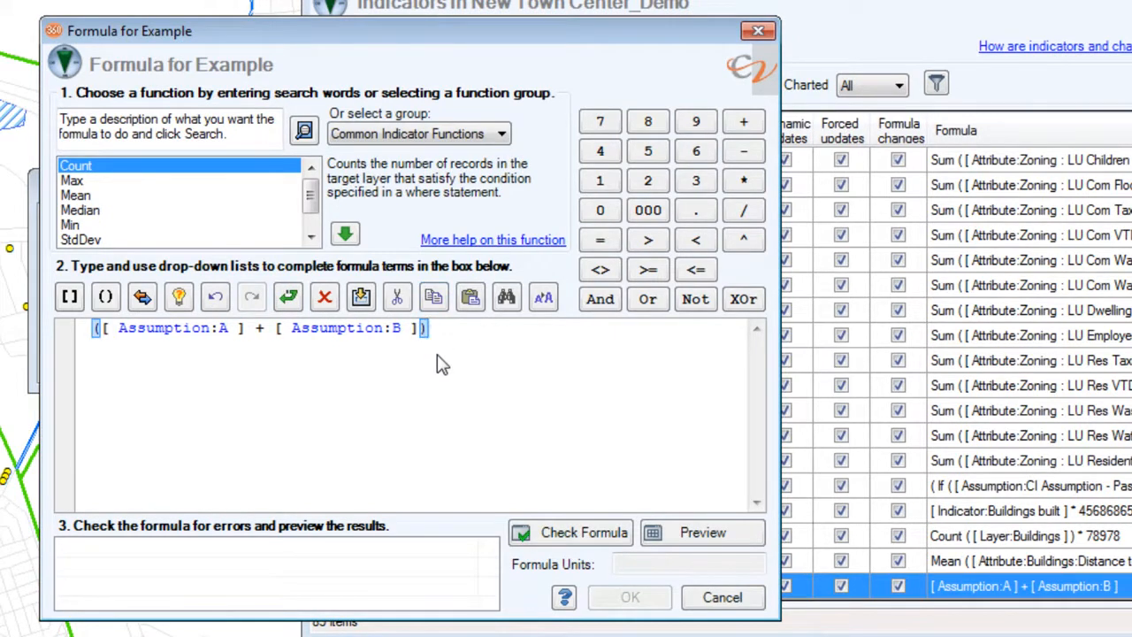
text(/)
click(71, 297)
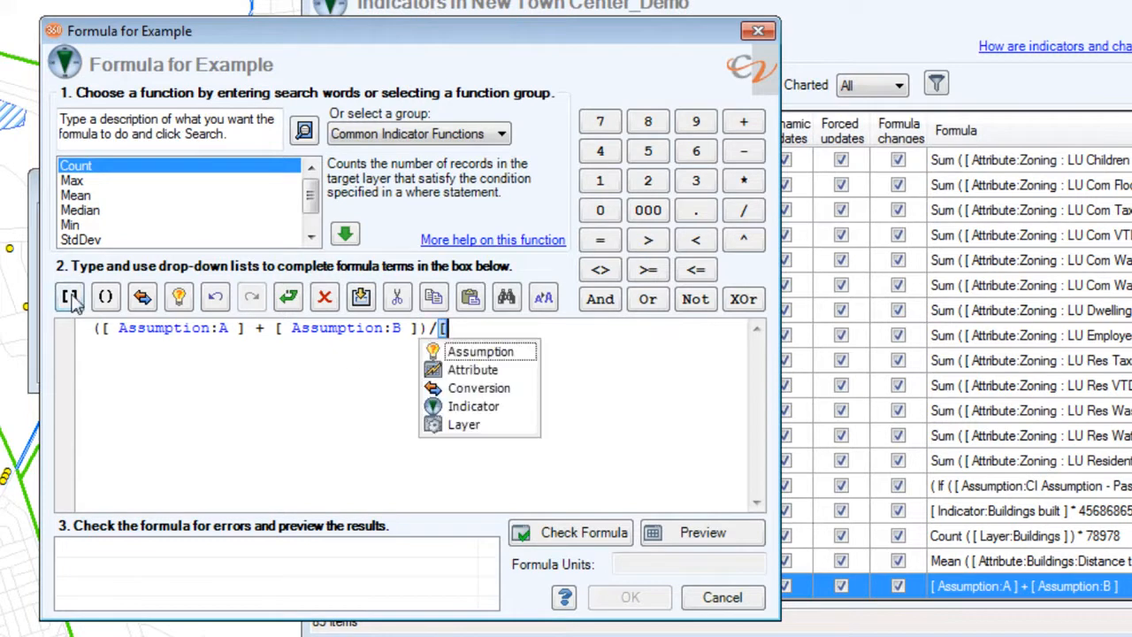
click(504, 407)
click(604, 426)
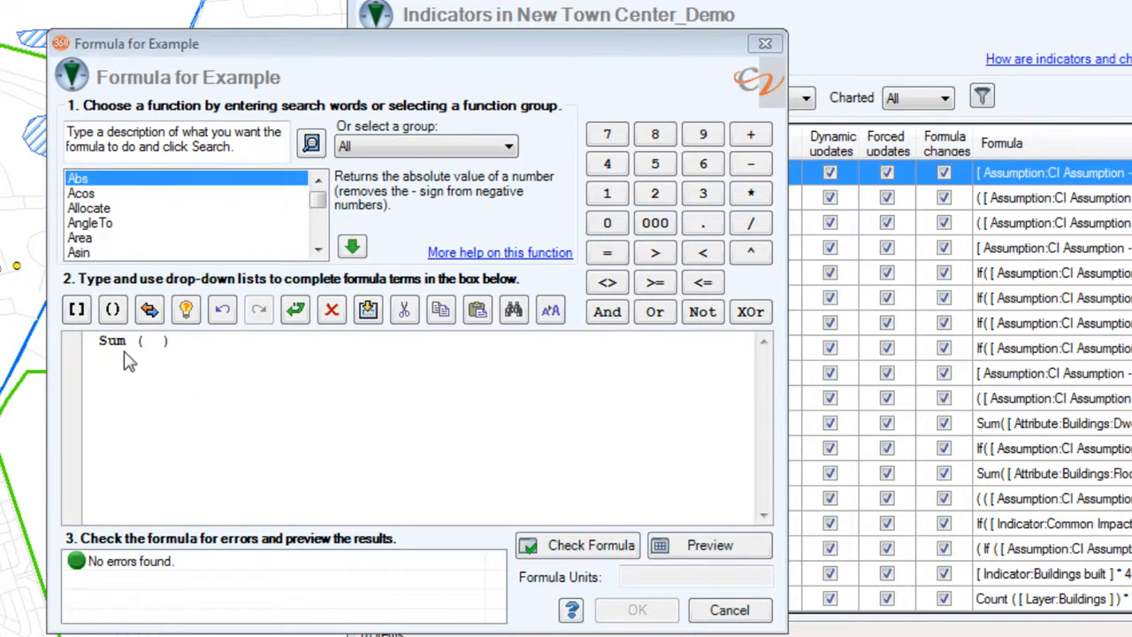
Enter 2,2 as the arguments inside the Sum function of the Example formula
click(152, 341)
mouse_move(318, 206)
mouse_down()
mouse_move(321, 232)
mouse_move(319, 207)
mouse_up()
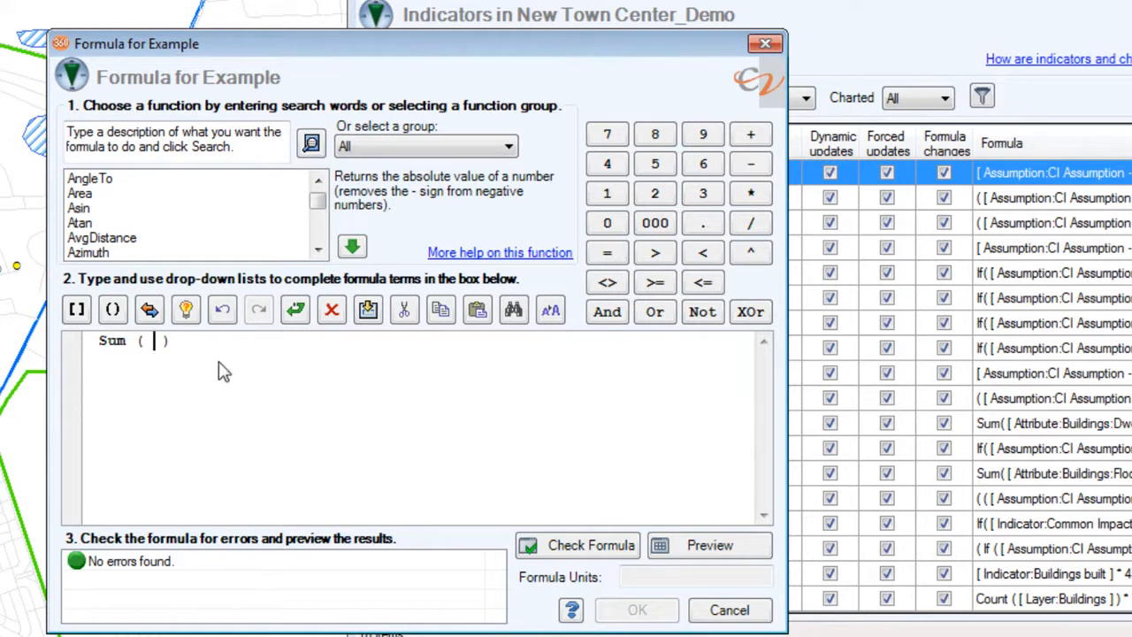
text(2,2)
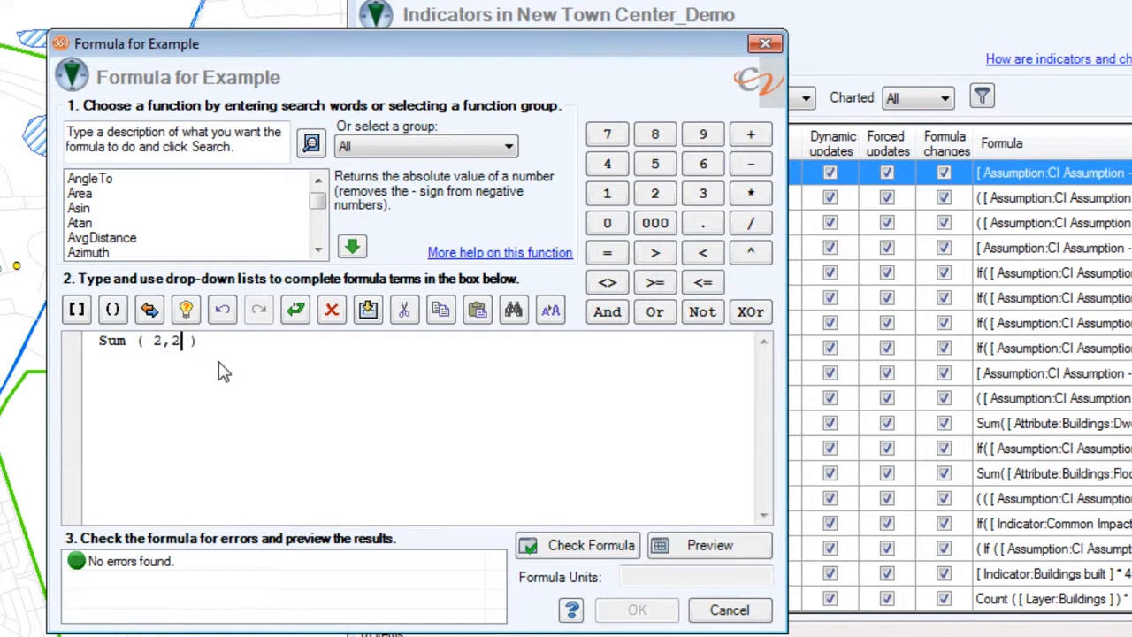